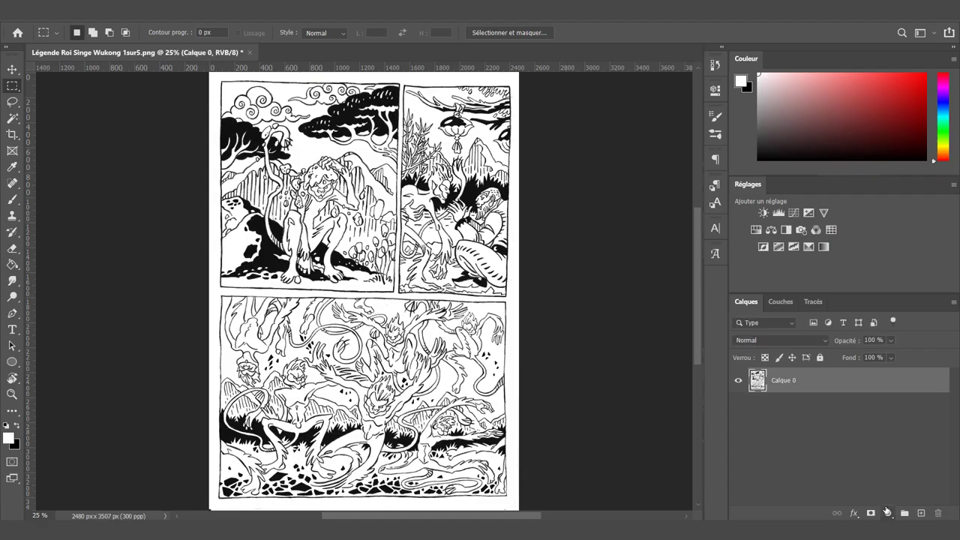
Add a white Couleur unie fill layer beneath Calque 0, then try the Noir et blanc adjustment
click(888, 513)
click(848, 286)
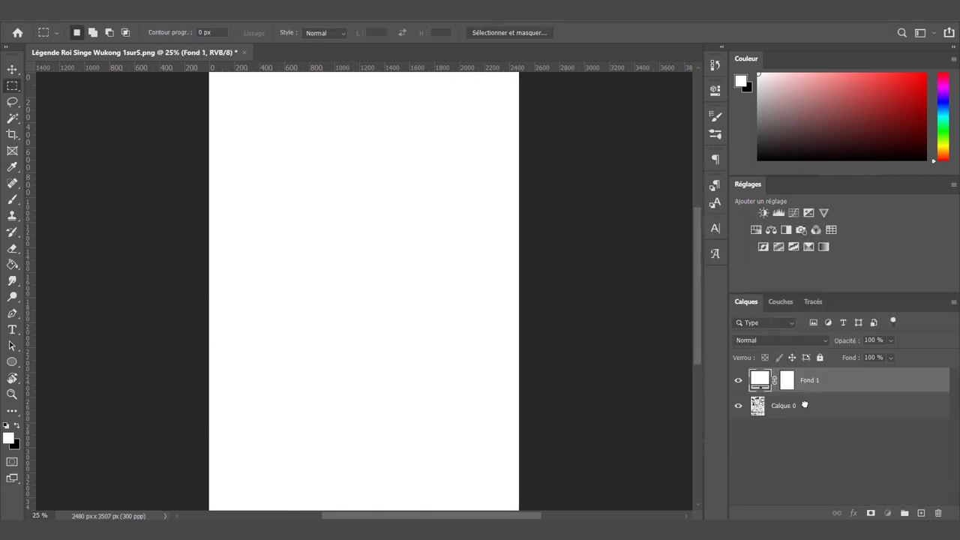
drag(805, 405, 803, 373)
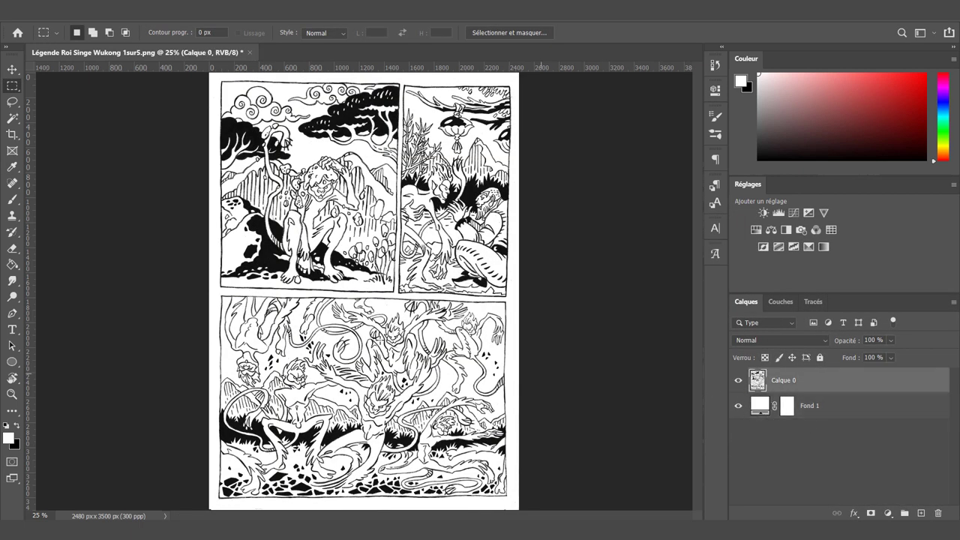
click(86, 9)
mouse_move(195, 39)
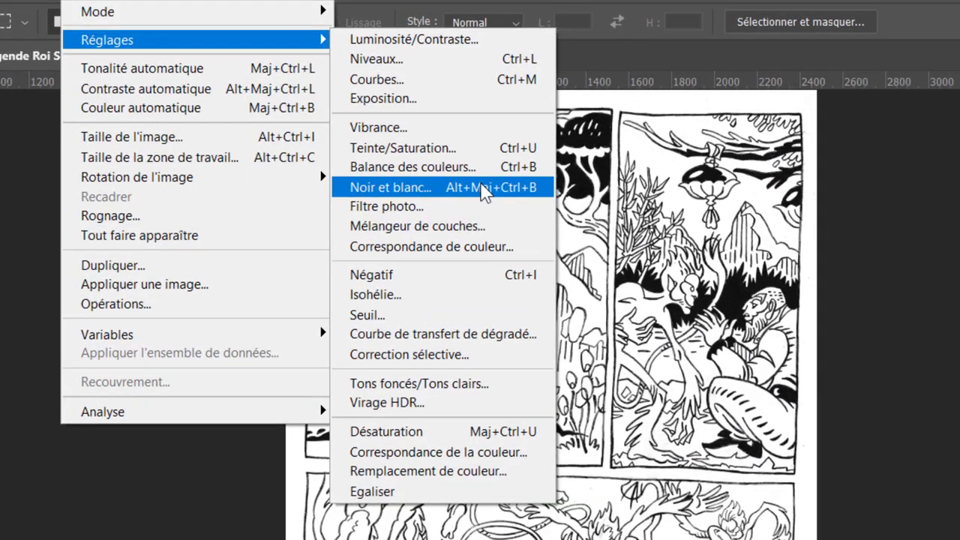
click(508, 189)
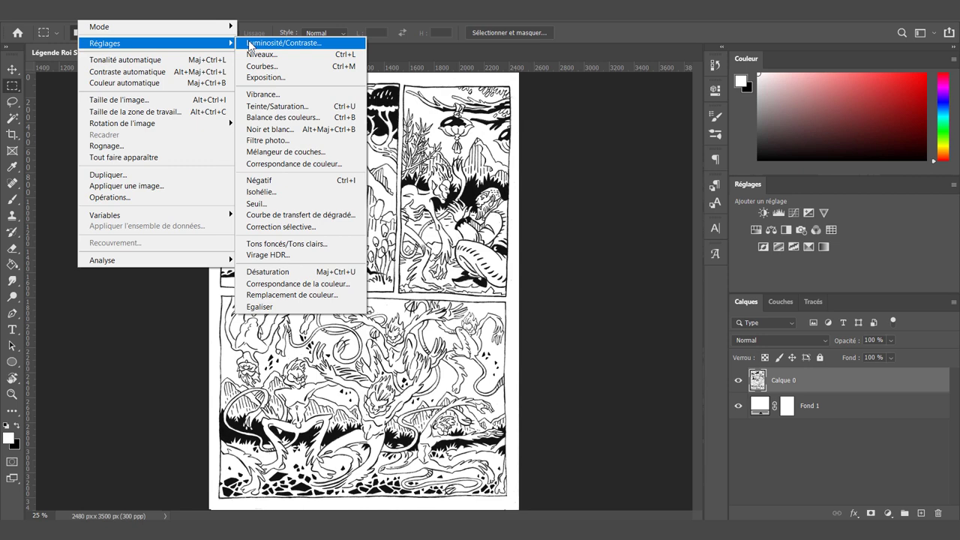
Apply Luminosité/Contraste with brightness -30 and contrast 100 to the comic page
click(248, 43)
text(-30)
key(Tab)
text(100)
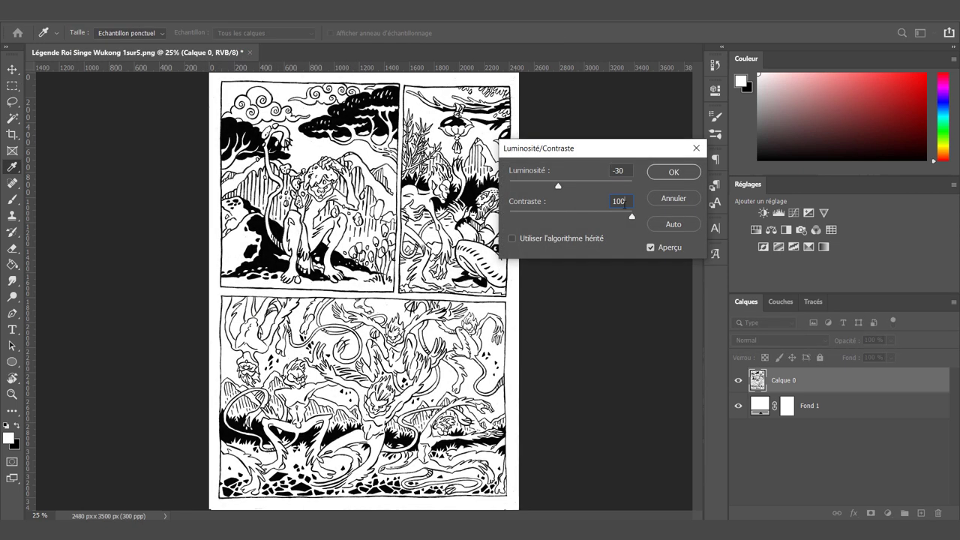
click(664, 173)
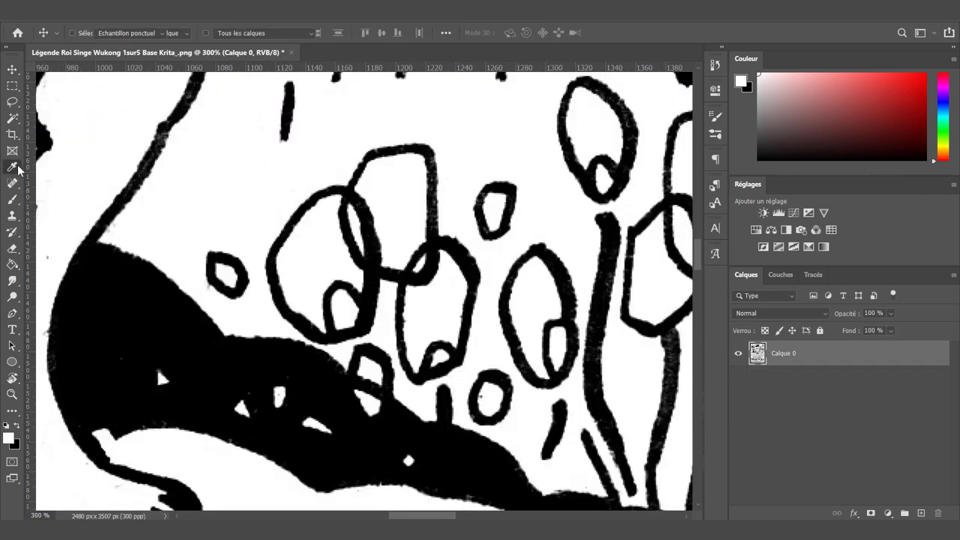
Set the foreground colour to black, hex 000000
click(9, 439)
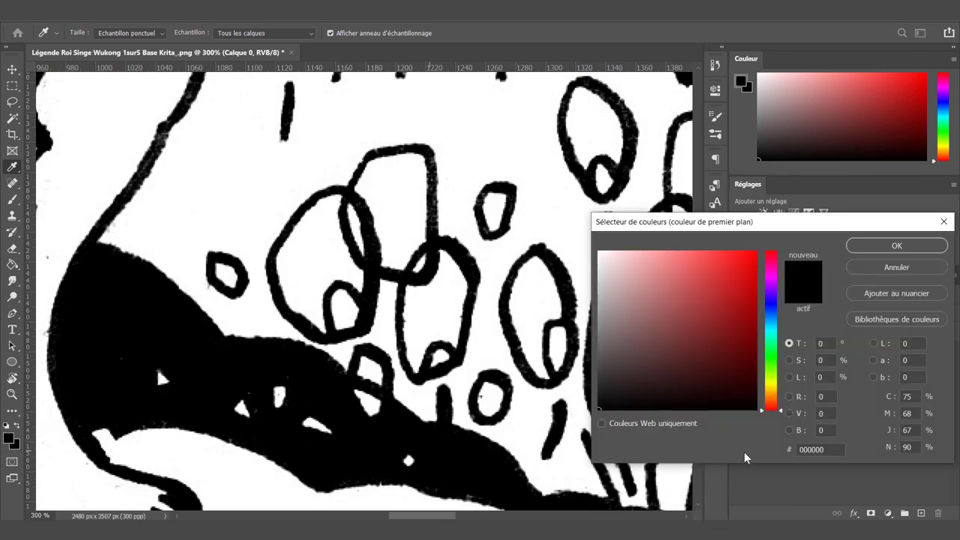
double_click(825, 451)
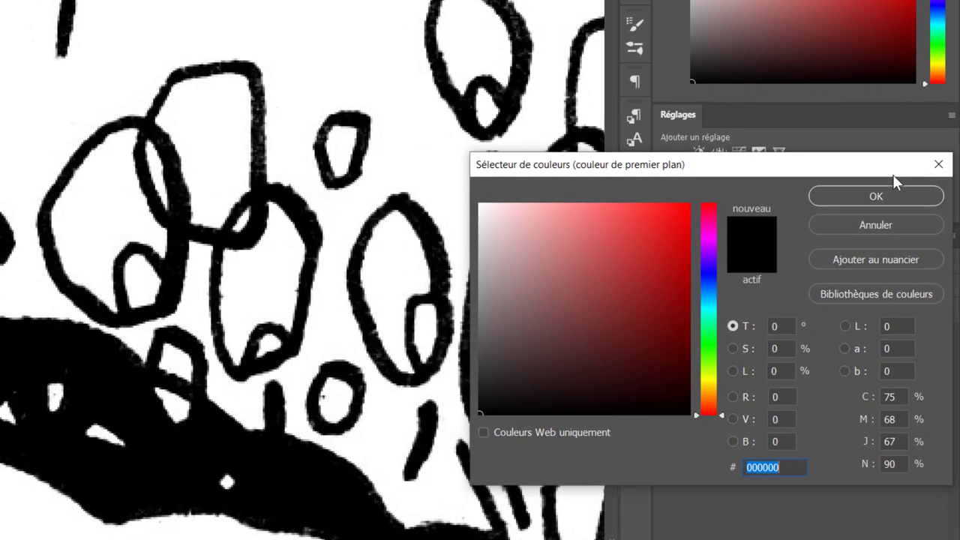
click(889, 193)
click(180, 10)
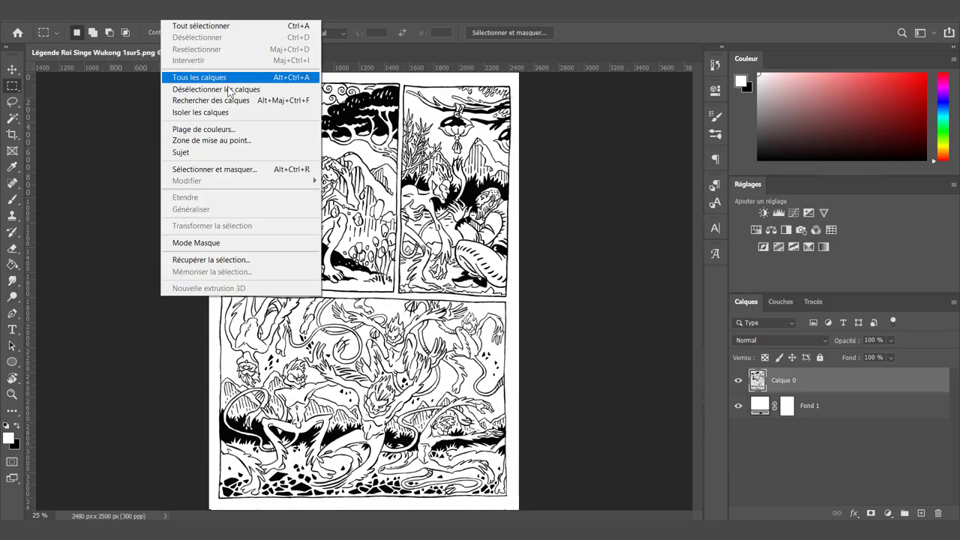
Delete the white paper via Plage de couleurs, show Fond 1, and duplicate the line-art layer
click(225, 129)
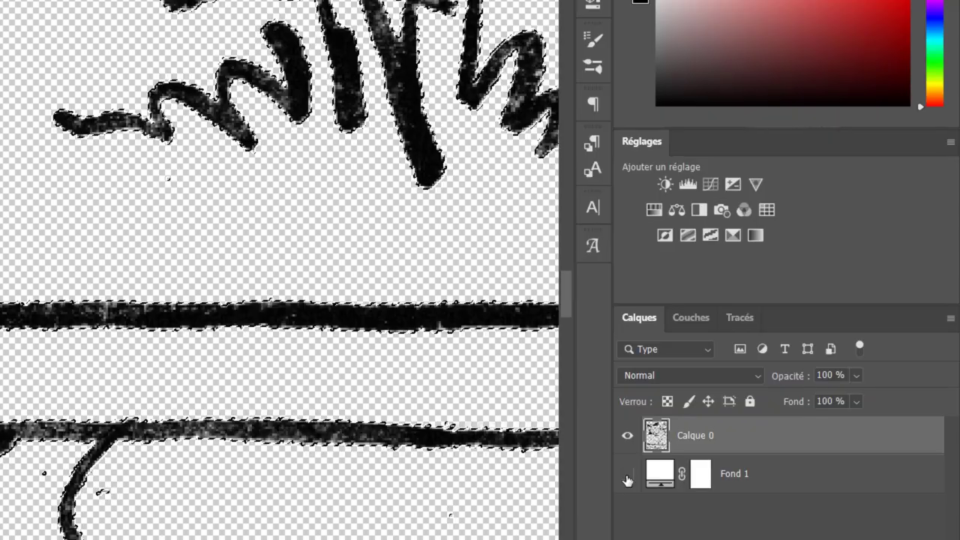
click(738, 406)
right_click(775, 381)
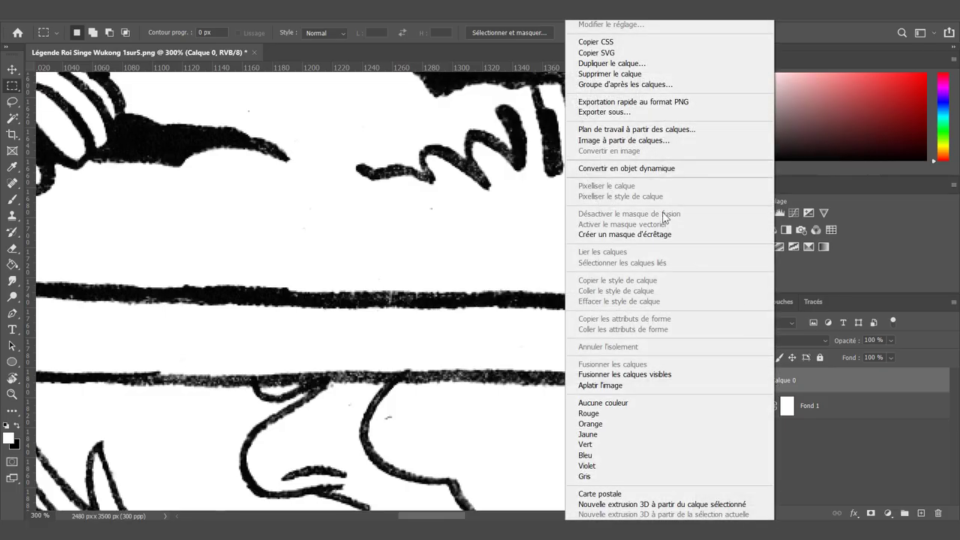
click(610, 63)
key(Return)
click(784, 340)
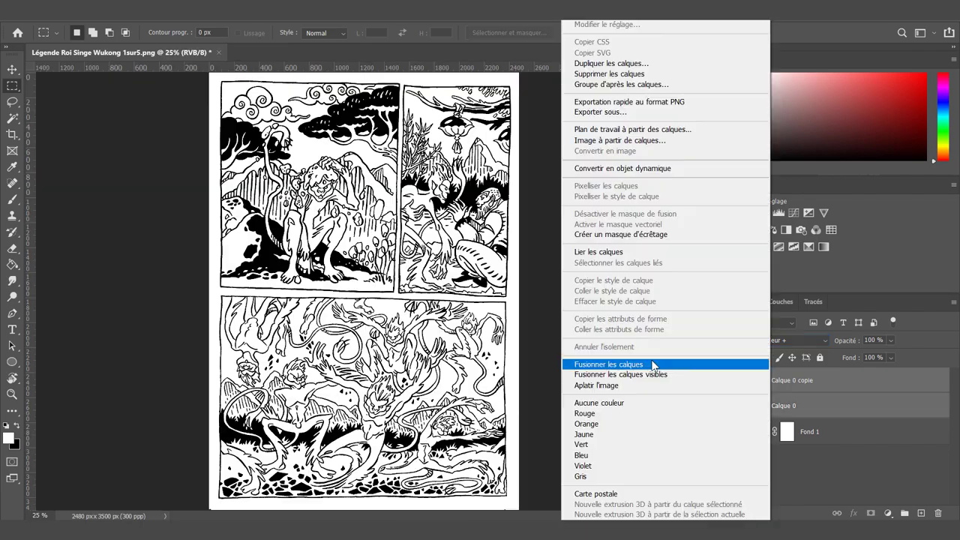
Merge the selected layers and set the ink layer 'Calque 0 copie' to Produit blending
click(651, 359)
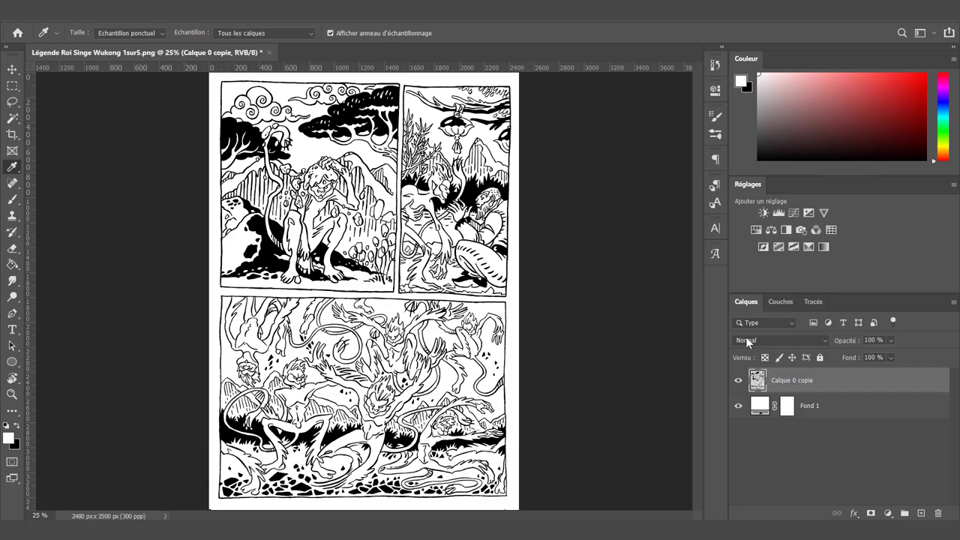
click(757, 343)
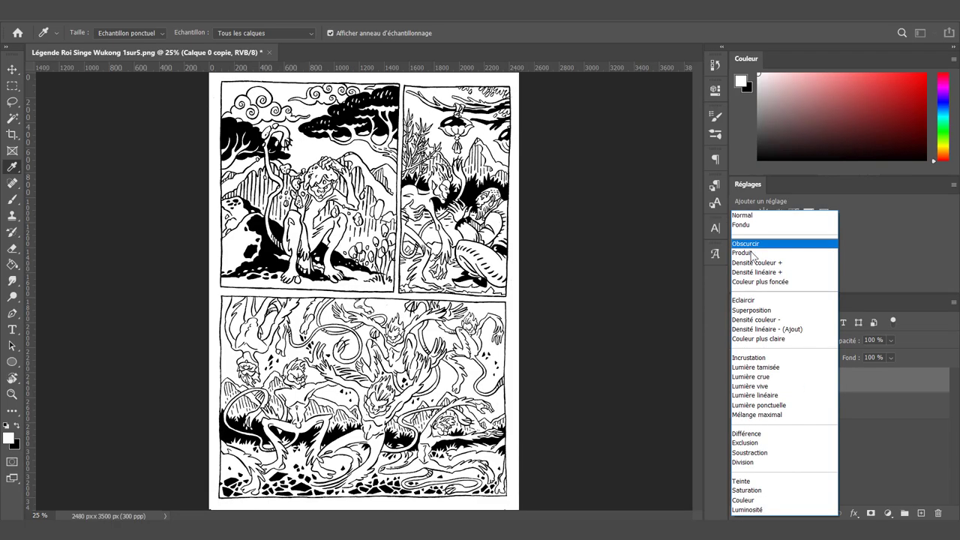
click(753, 254)
Select the three panels by magic-wanding the white margin and inverting the selection
key(w)
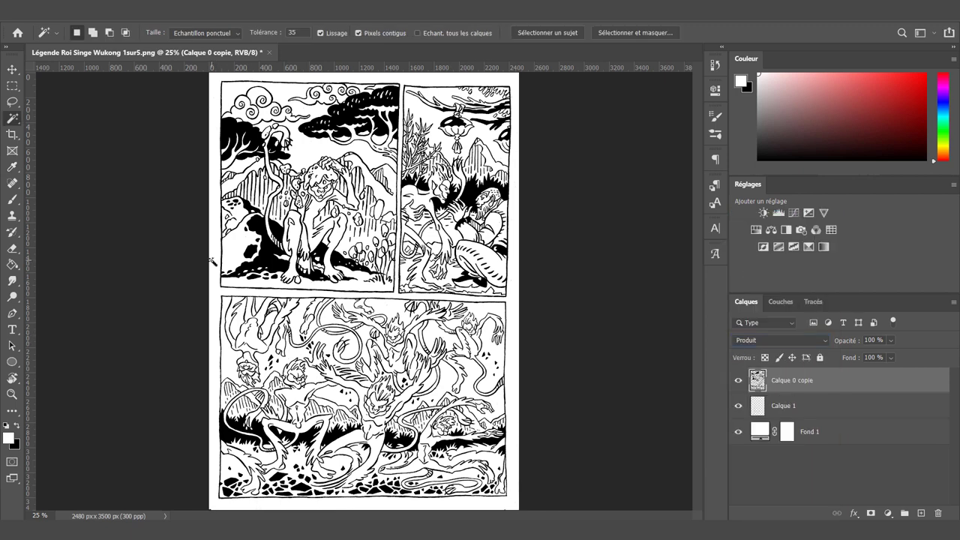
click(222, 266)
click(184, 9)
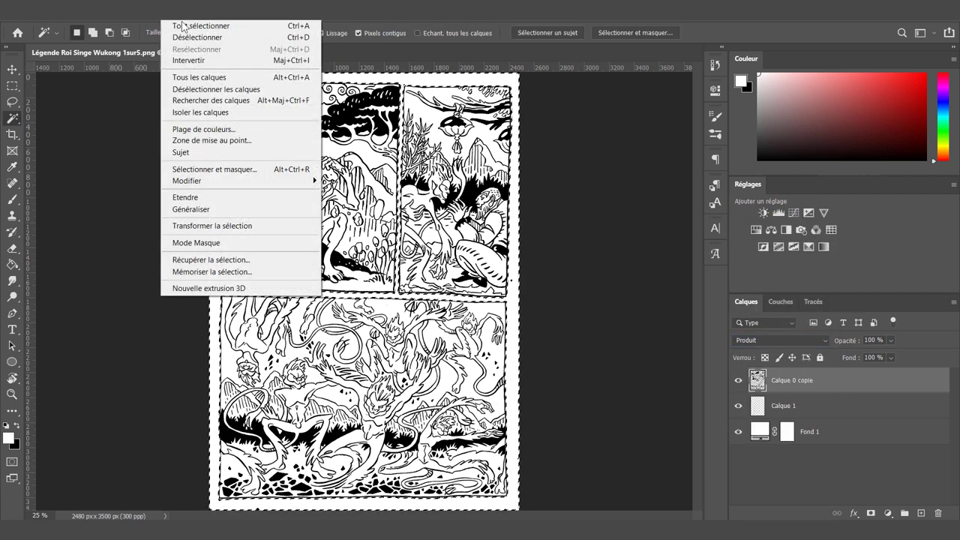
click(188, 60)
Fill the selected panels flat beige on Calque 1 and add two empty layers above
key(ctrl+j)
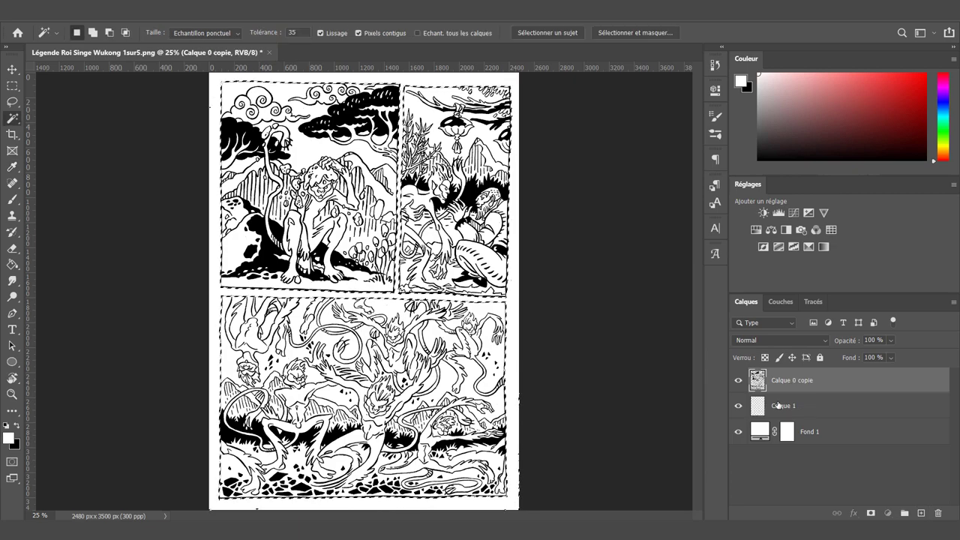
click(778, 405)
right_click(12, 264)
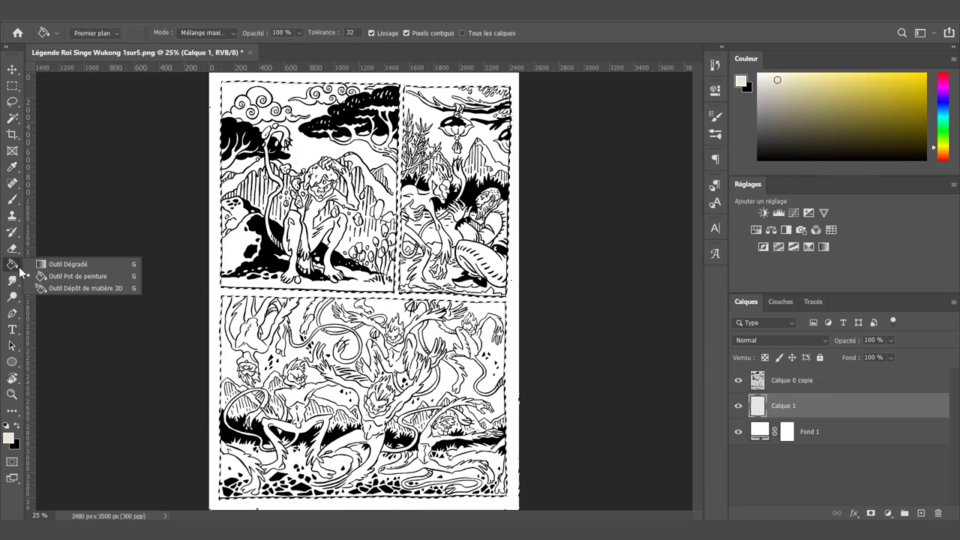
click(72, 278)
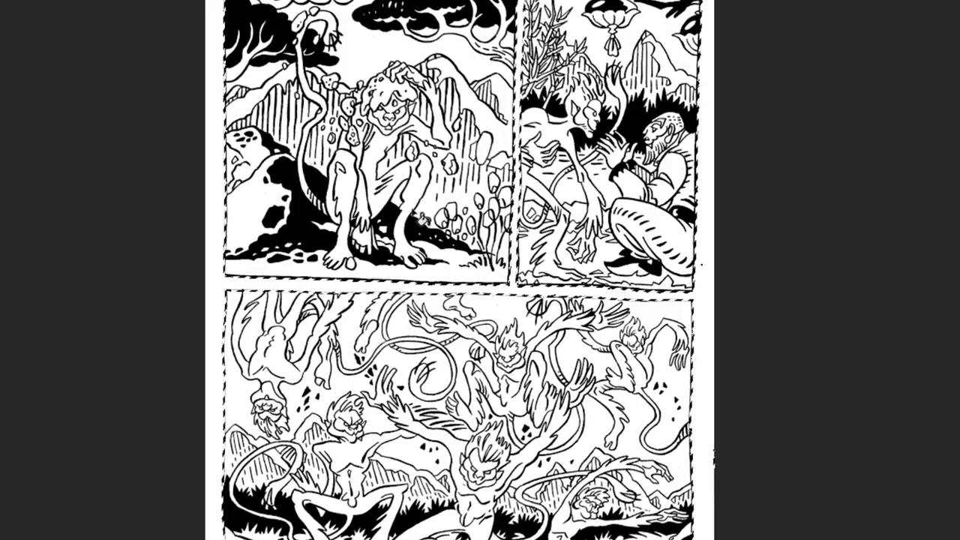
click(422, 217)
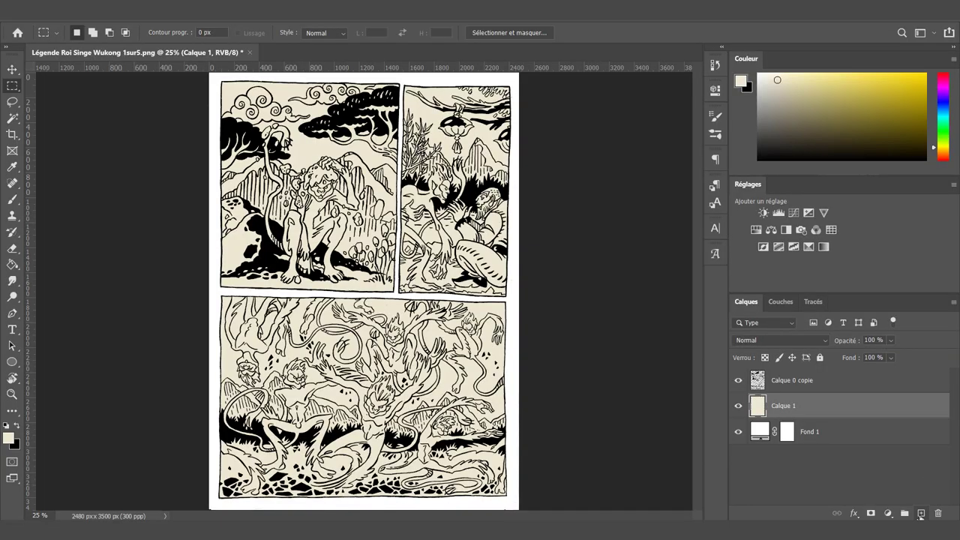
click(922, 514)
click(921, 513)
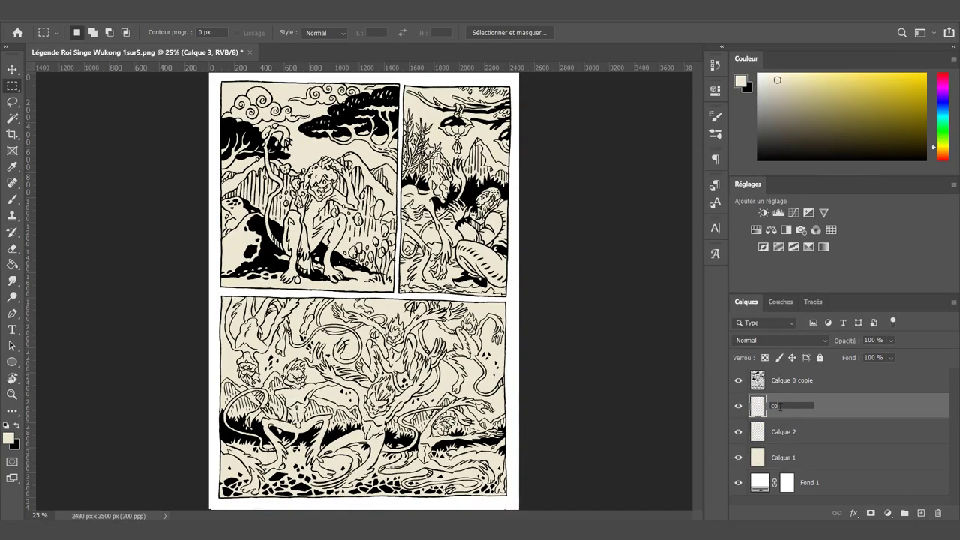
Rename the layers 'couleurs chaudes' and 'couleurs froides' and clip both to the beige fill
text(uleurs chaudes)
click(784, 433)
text(couleurs froide)
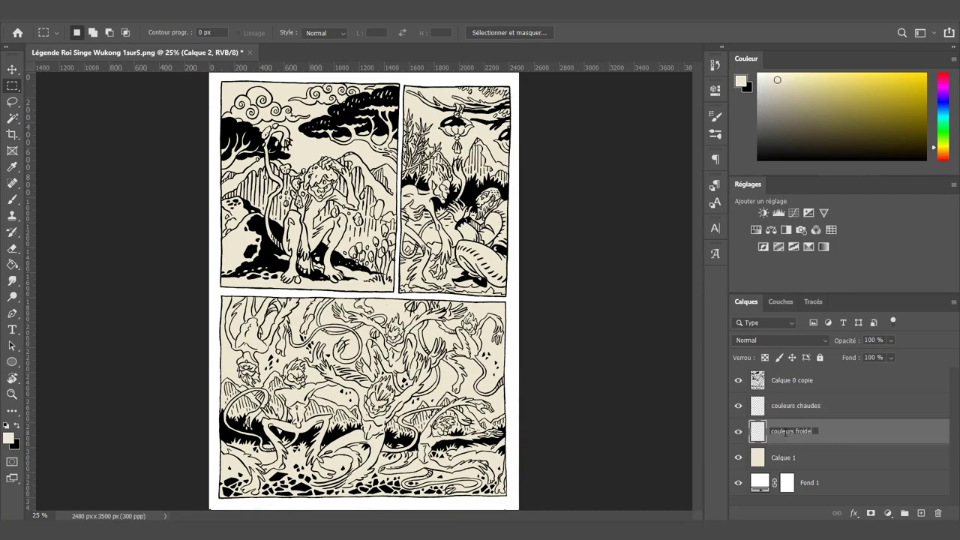
shift+click(796, 405)
right_click(805, 430)
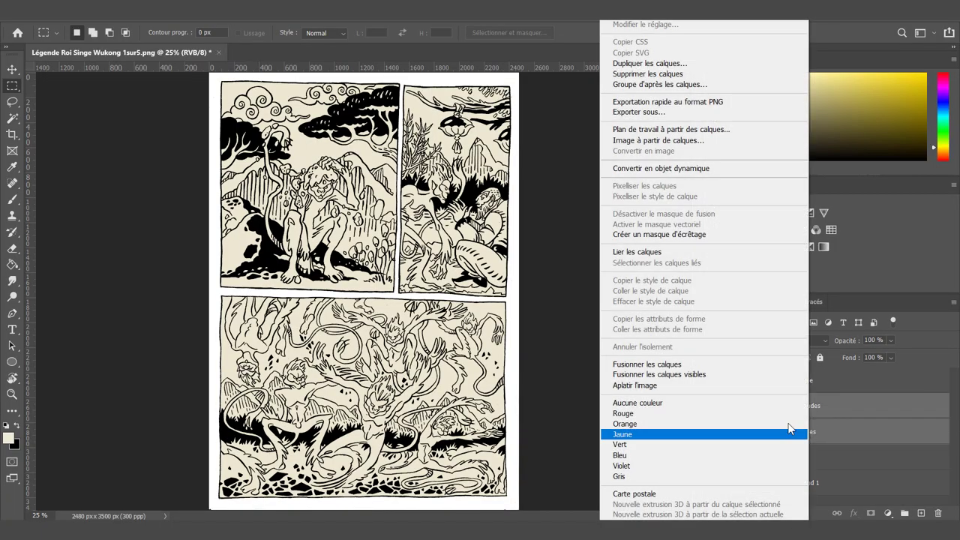
click(706, 239)
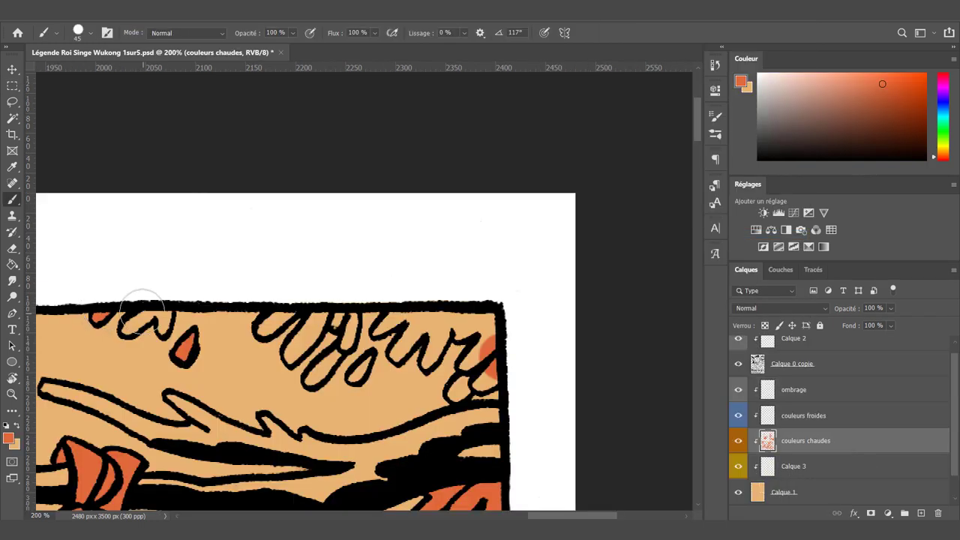
Paint orange into the top lettering and add Calque 6 above couleurs chaudes, adjusting its layer options
mouse_move(275, 307)
mouse_down()
mouse_move(339, 347)
mouse_move(461, 309)
mouse_up()
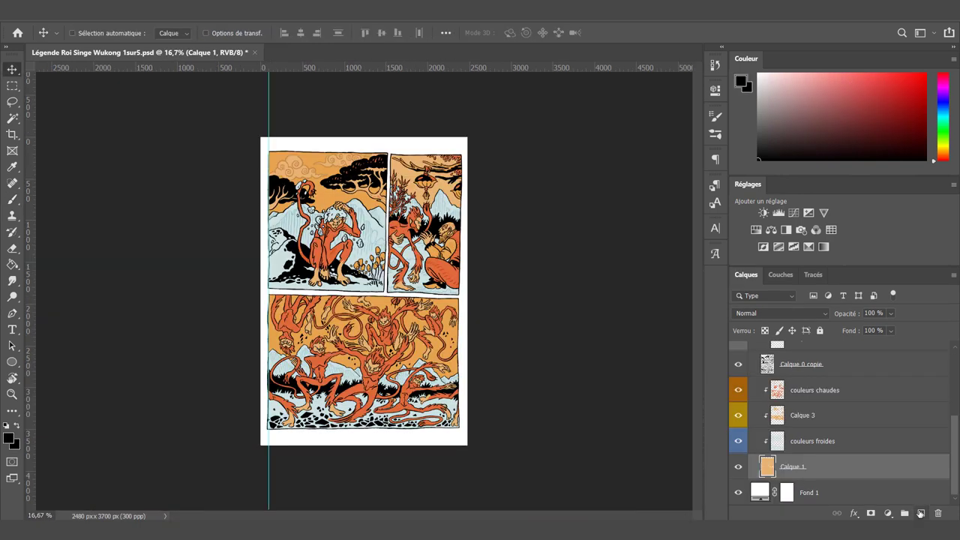
click(921, 514)
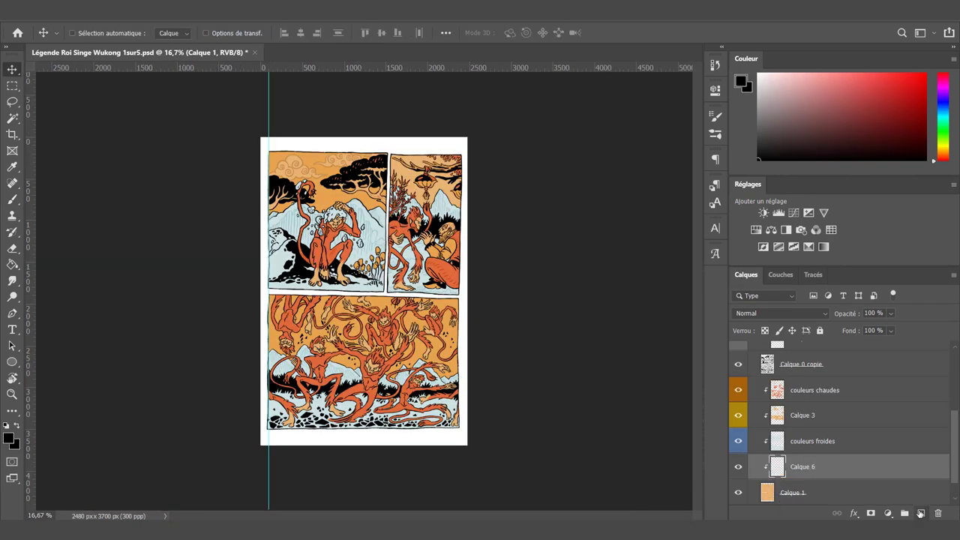
drag(801, 471, 801, 379)
click(781, 313)
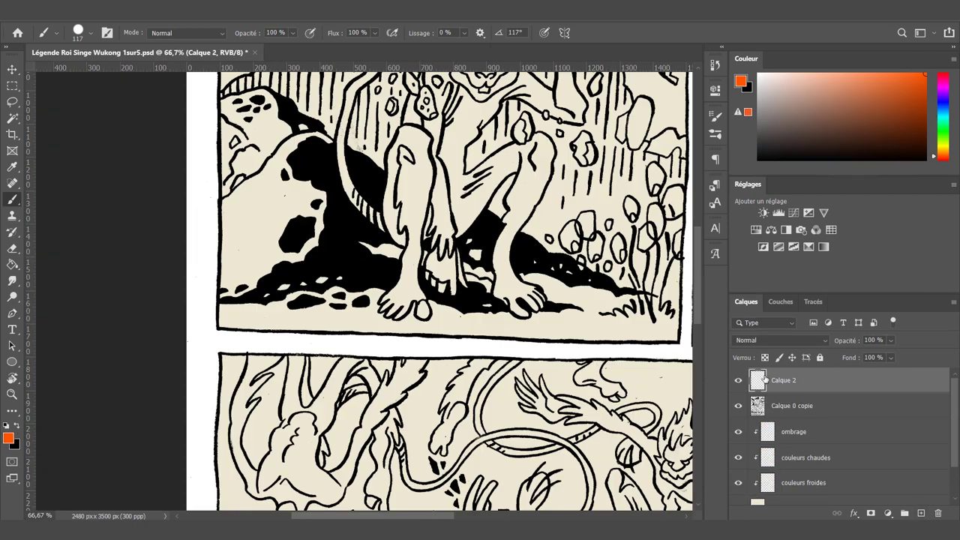
right_click(762, 381)
click(672, 234)
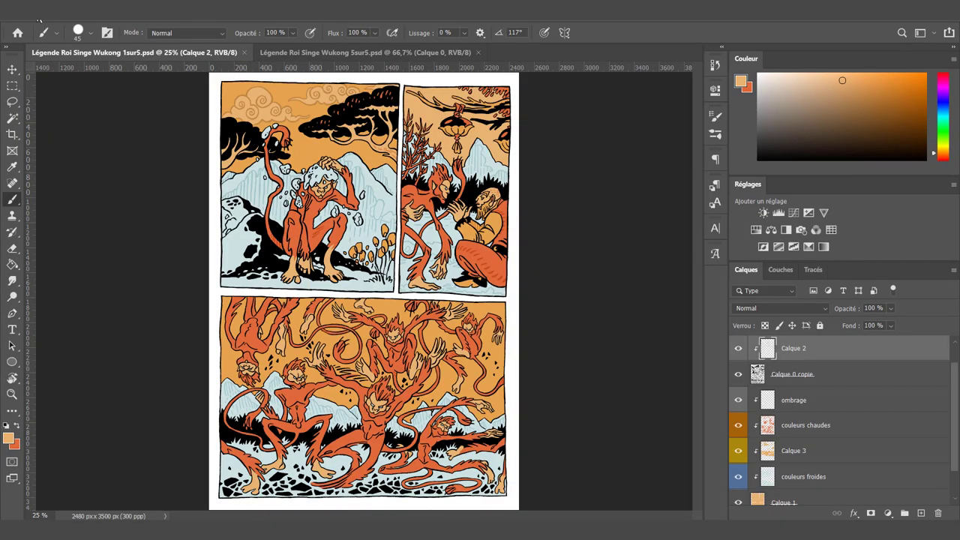
Quick-export the page as a PNG, overwriting the existing file
click(28, 9)
mouse_move(98, 187)
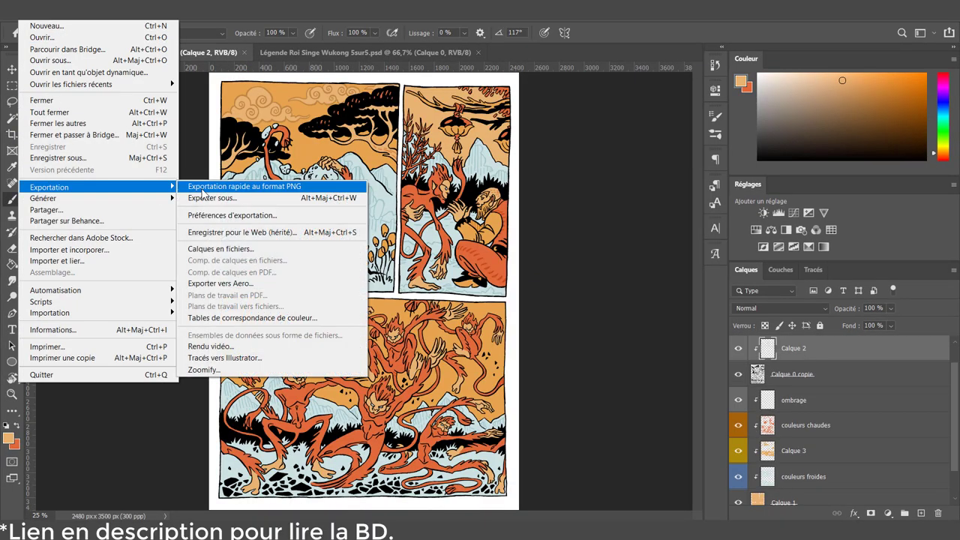
click(206, 188)
click(576, 512)
click(562, 435)
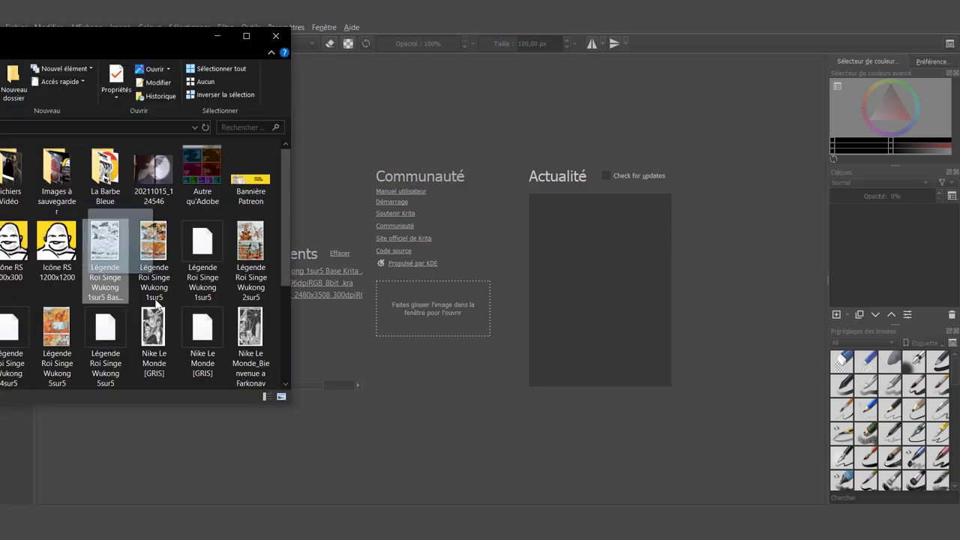
Drag the scanned Monkey King page into Krita and crop its left edge to 2423 × 3424 px
drag(103, 239, 475, 466)
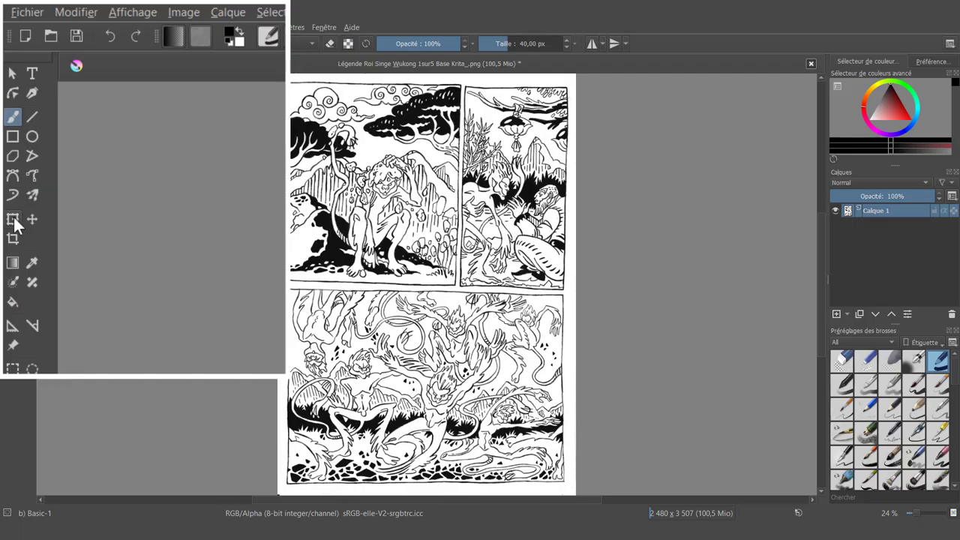
click(9, 239)
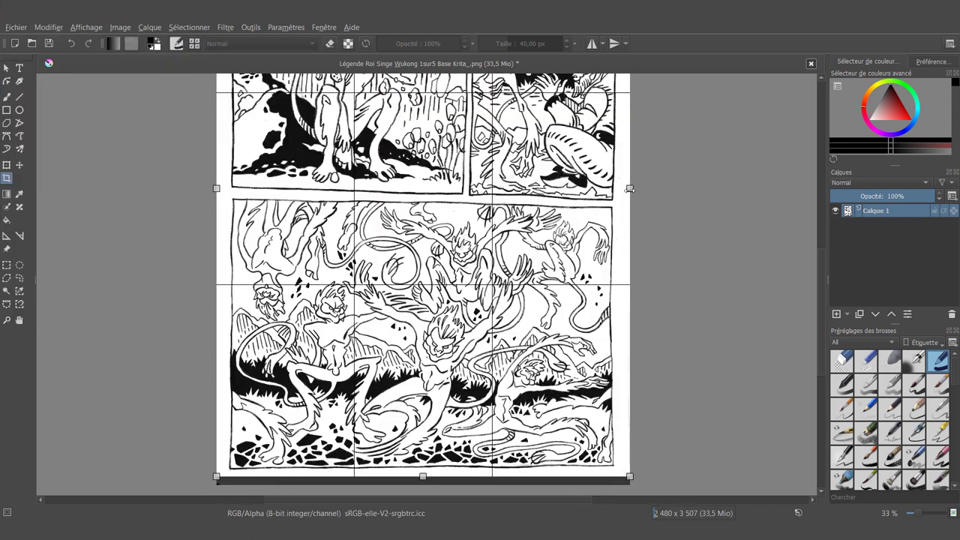
scroll(627, 193, up, 1)
drag(216, 189, 221, 189)
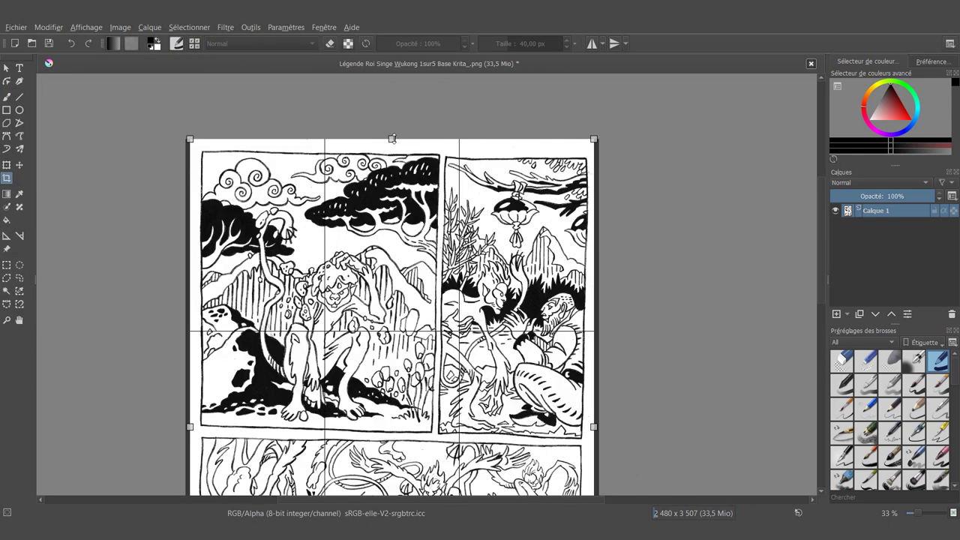
Add a new Calque 3 filled with background white under the line art, then select Calque 1
click(837, 314)
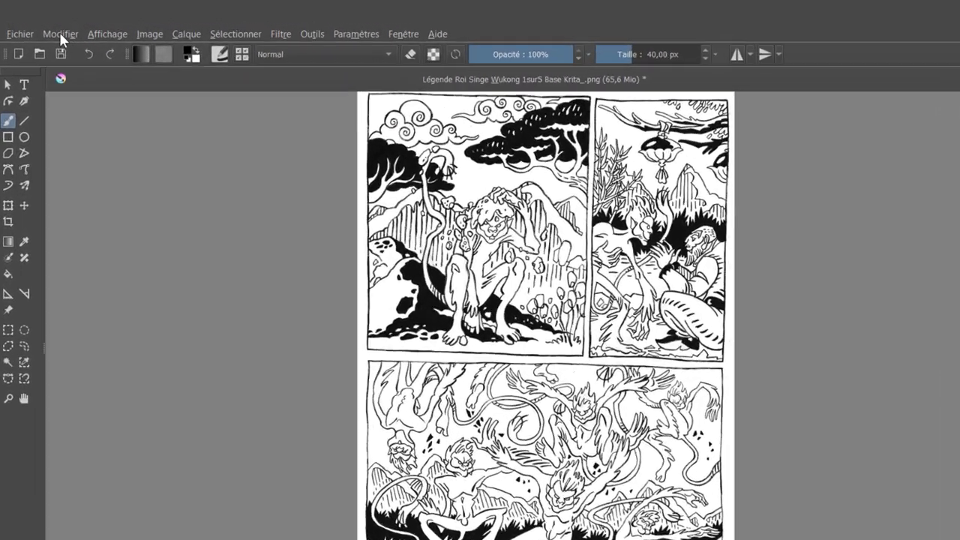
click(60, 34)
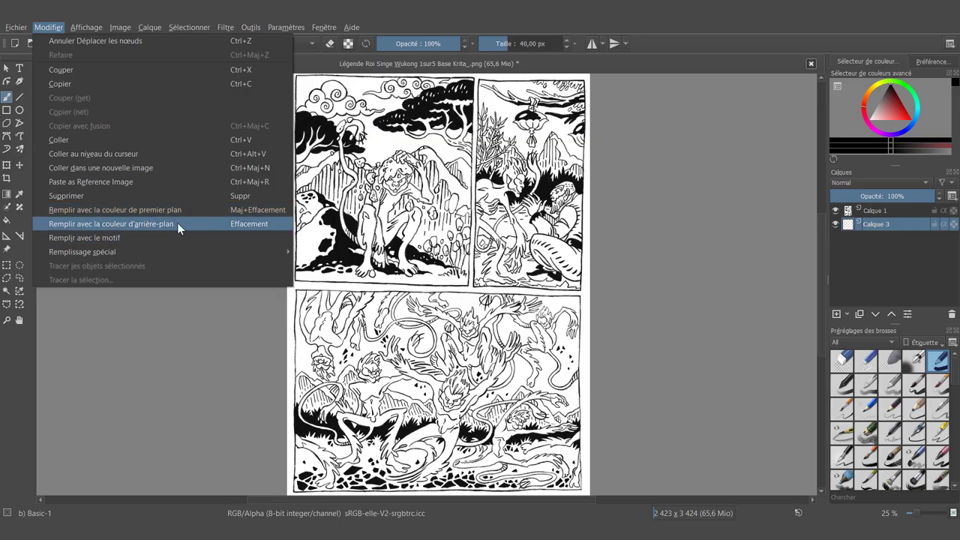
click(177, 224)
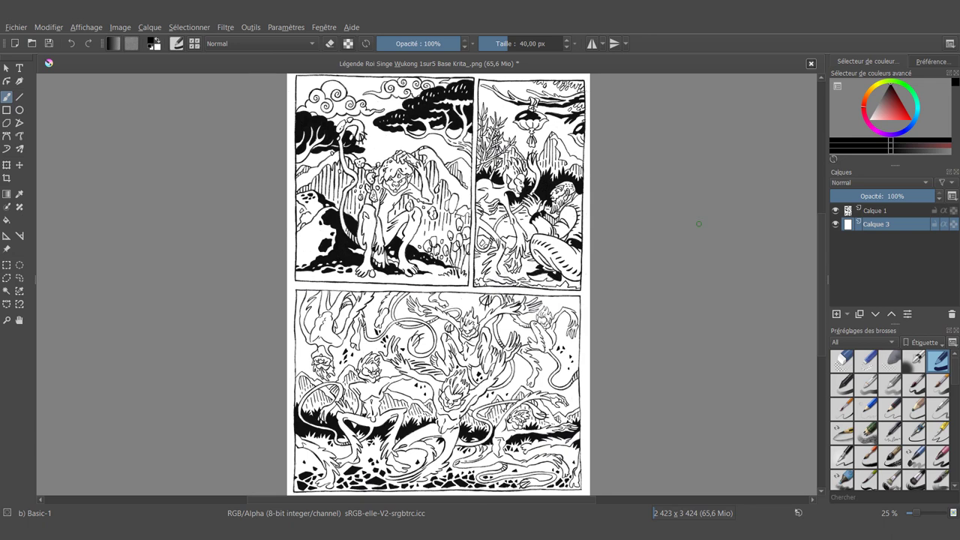
click(860, 210)
Apply Niveaux to Calque 1 with input black point 168 and white point 242
click(219, 27)
mouse_move(244, 55)
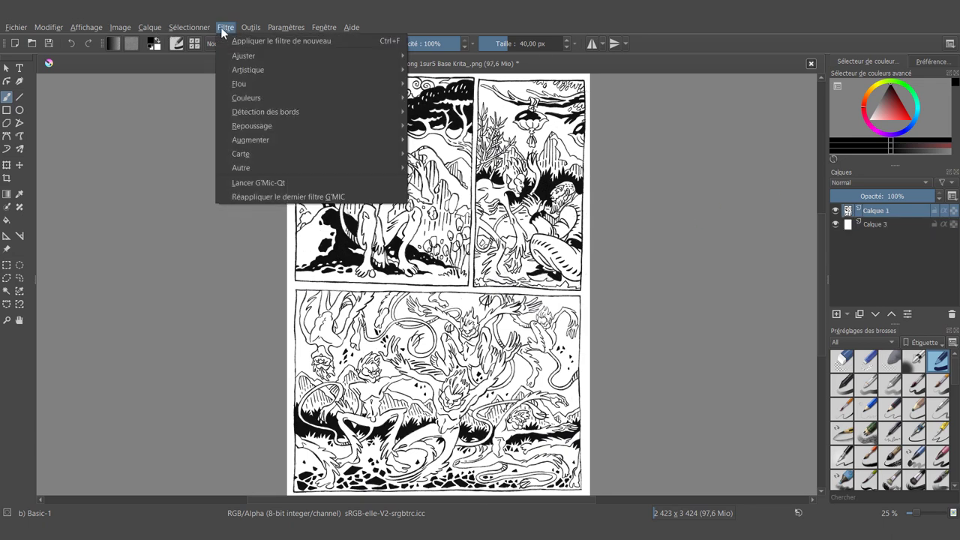
click(435, 181)
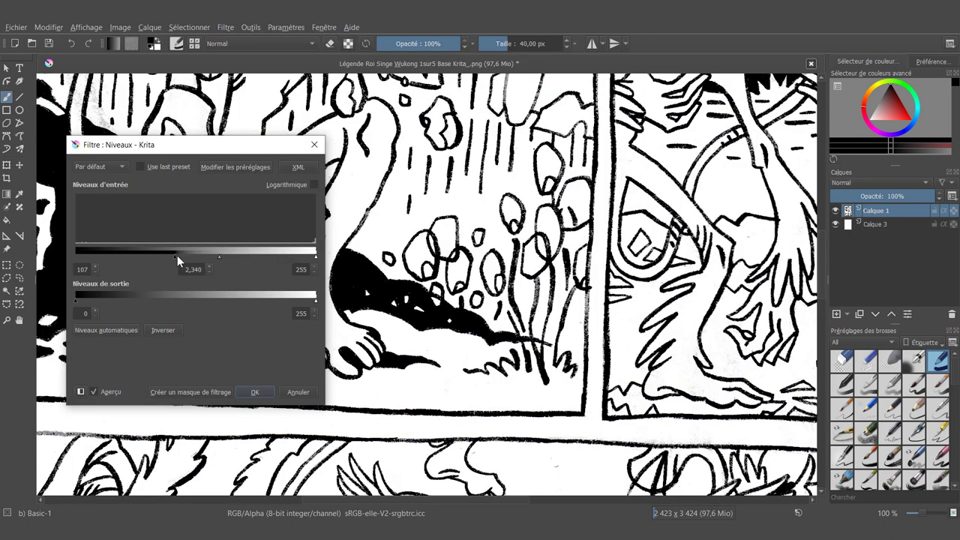
drag(177, 256, 234, 256)
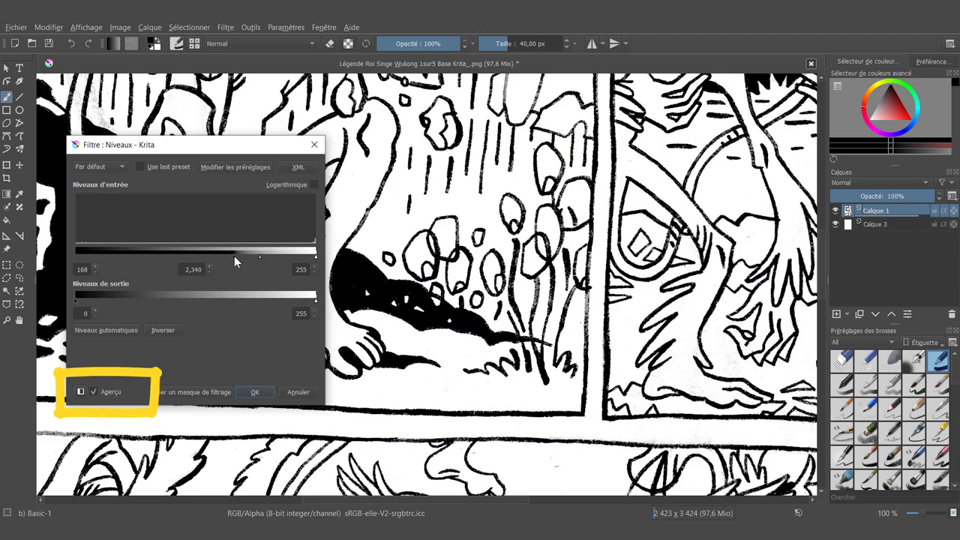
drag(315, 256, 288, 258)
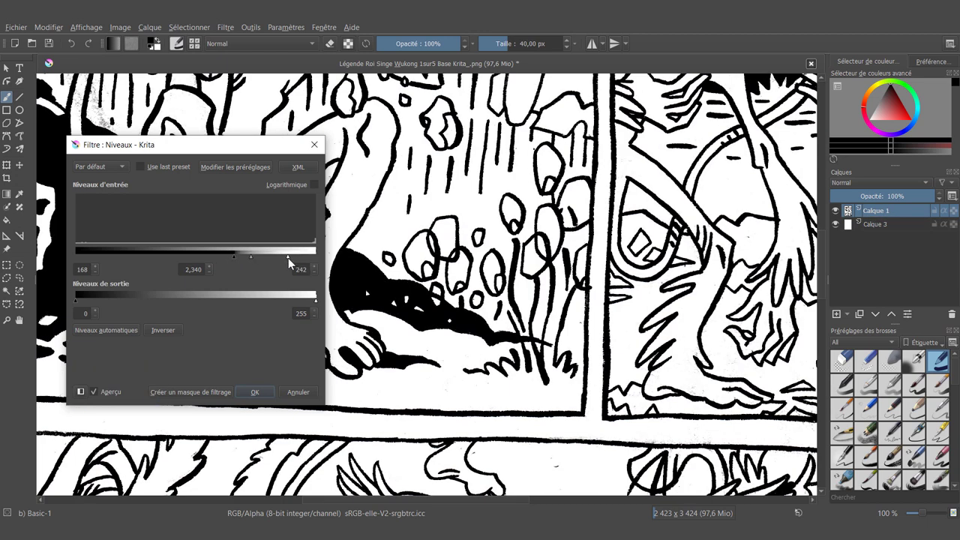
click(258, 391)
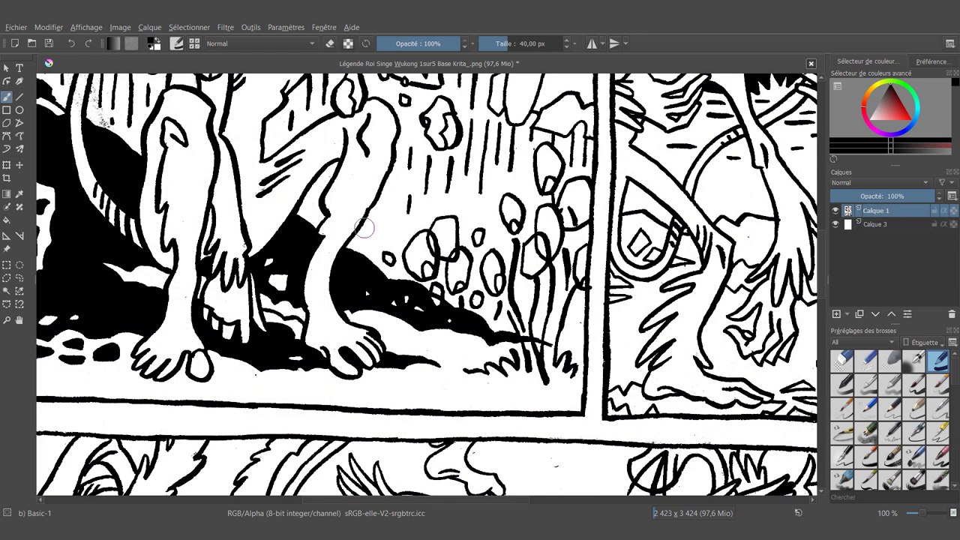
key(minus)
key(minus)
key(minus)
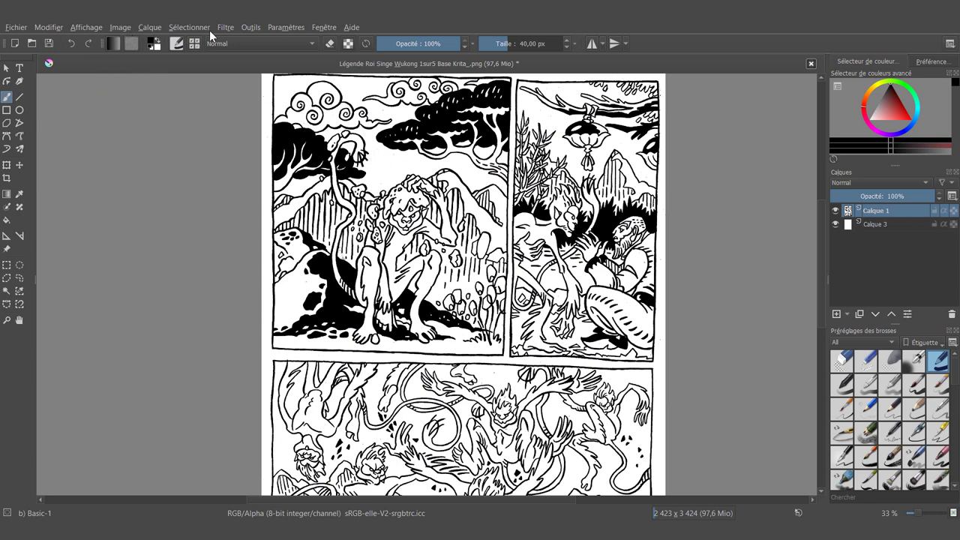
Make the line art's white paper transparent with Couleur vers alpha set to white
click(225, 27)
click(465, 108)
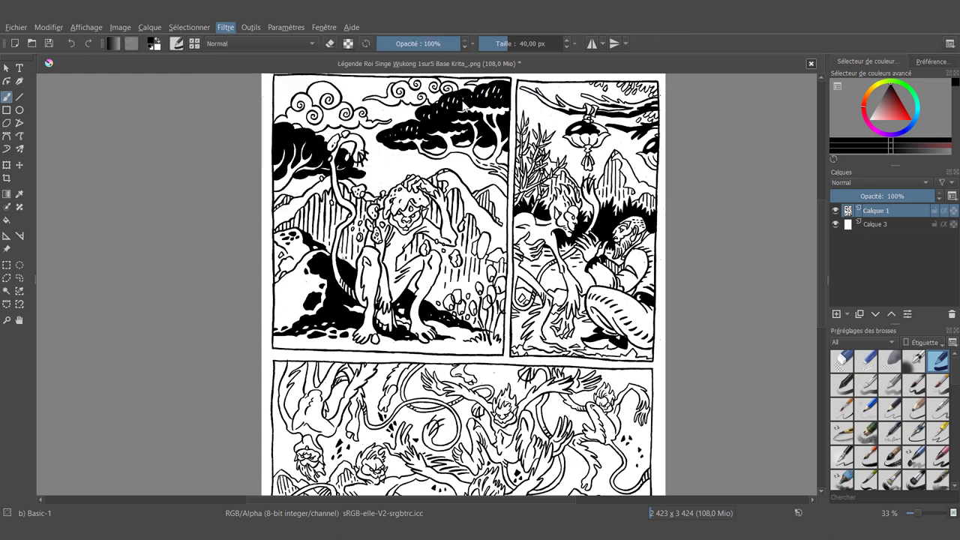
click(284, 363)
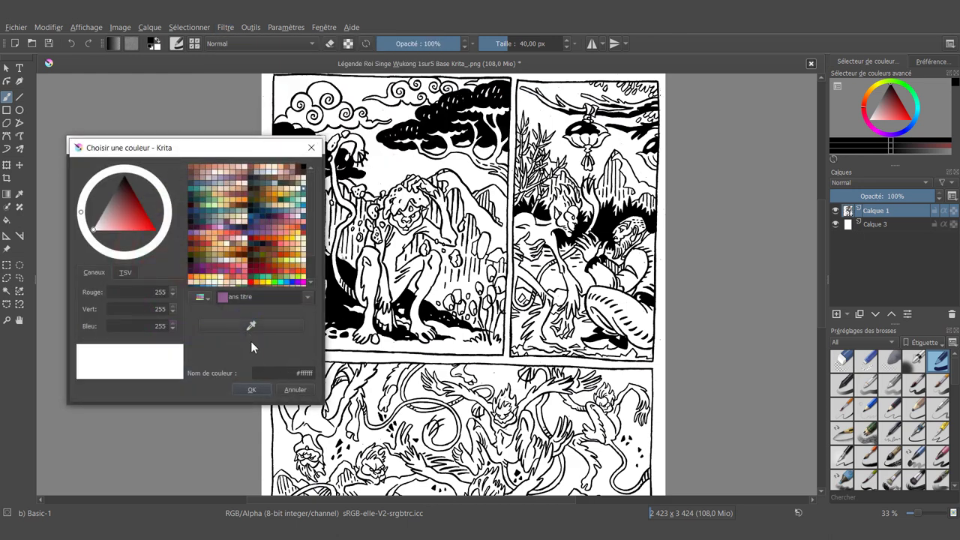
click(255, 387)
click(255, 391)
Toggle Calque 3 to check the transparency and set Calque 1 to Multiplier blending
click(835, 224)
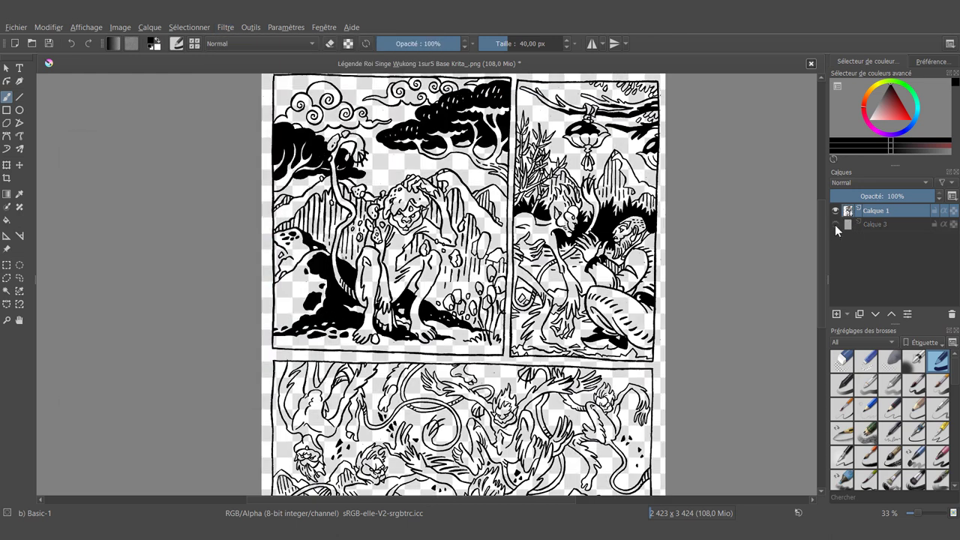
click(835, 224)
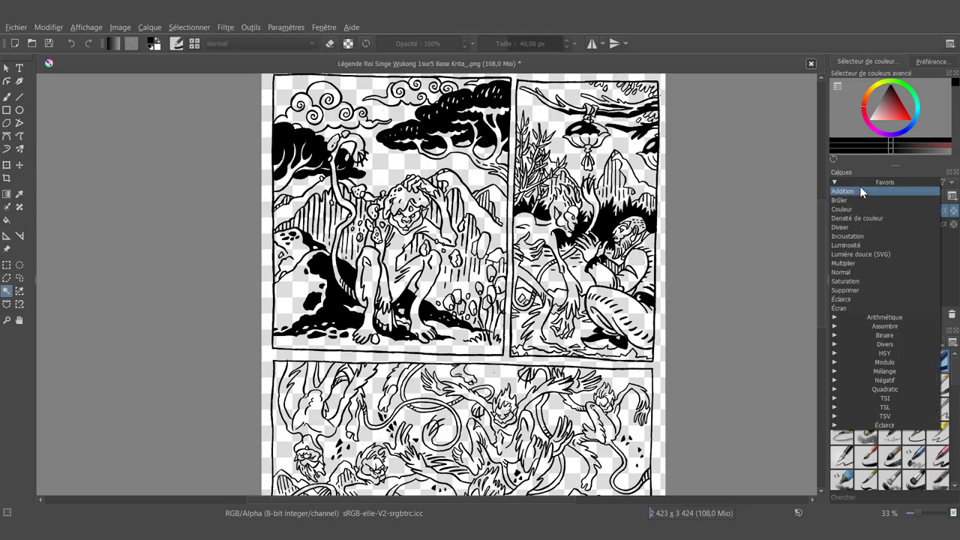
click(853, 263)
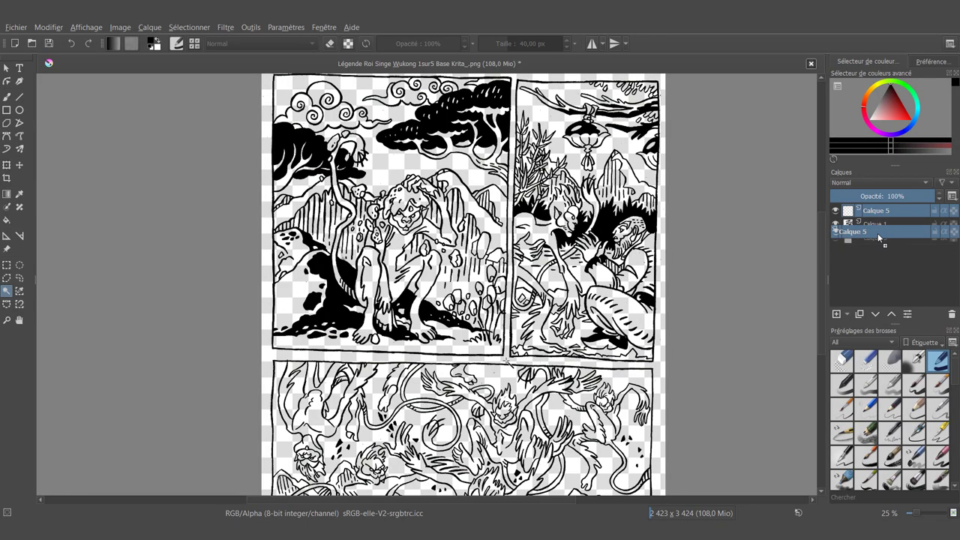
Fill the contiguously selected comic panels with flat orange, then bring up the Calque 1 line-art layer's options
click(872, 224)
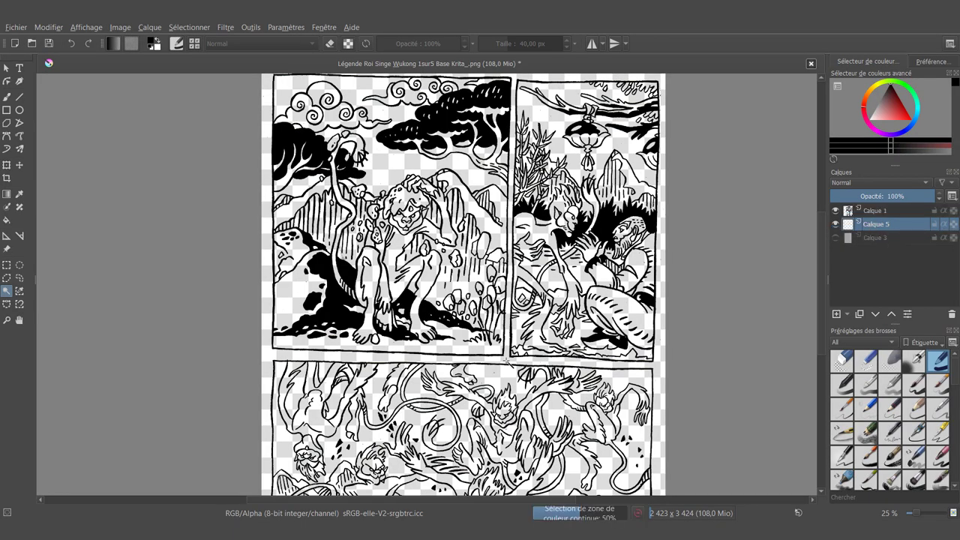
key(f)
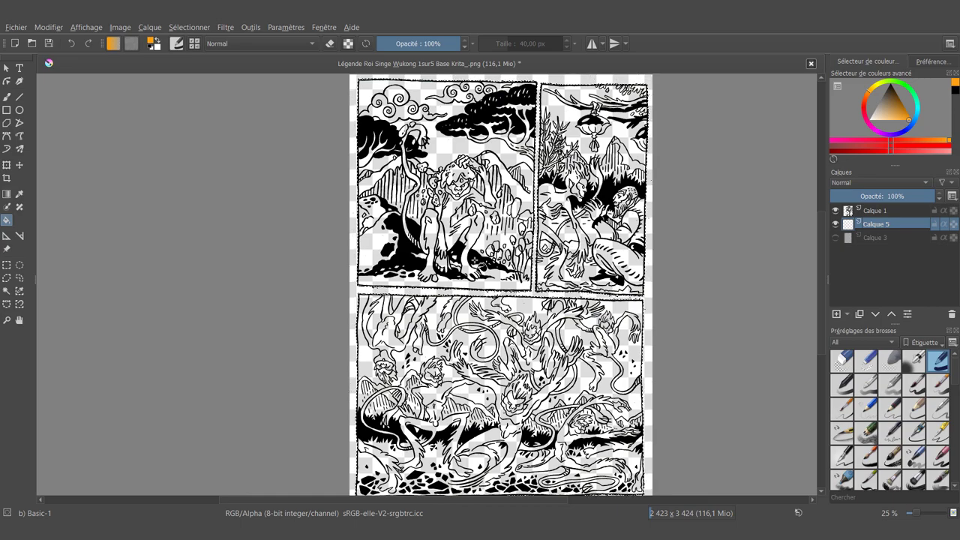
click(475, 260)
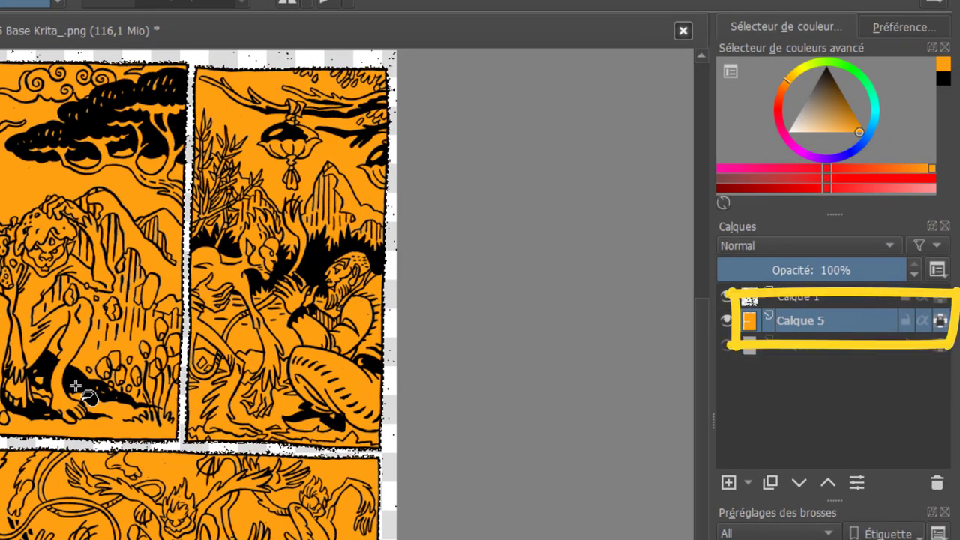
click(875, 211)
right_click(875, 209)
mouse_move(749, 397)
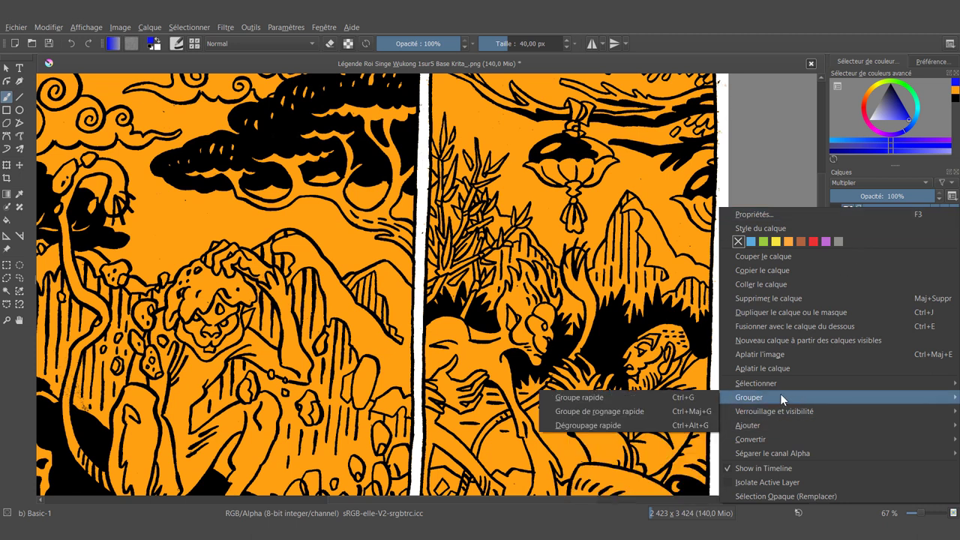
Turn the line art blue with a quick clipping group and Masque layer, then start Fichier > Exporter
click(643, 412)
drag(541, 324, 637, 373)
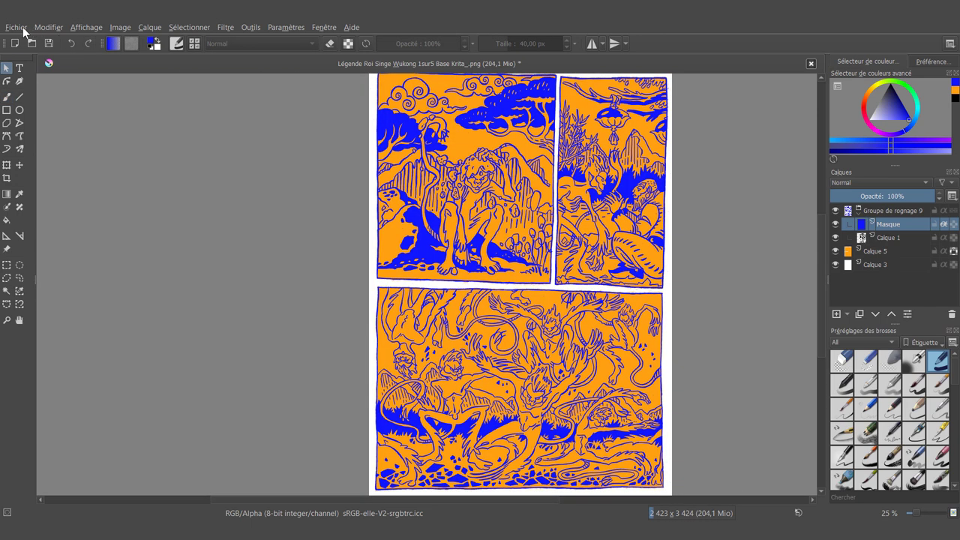
click(18, 28)
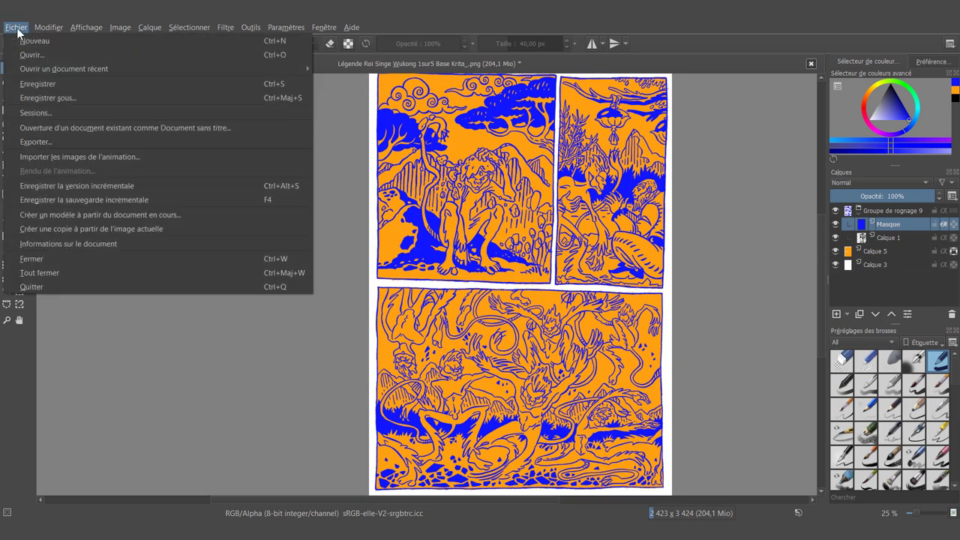
click(60, 141)
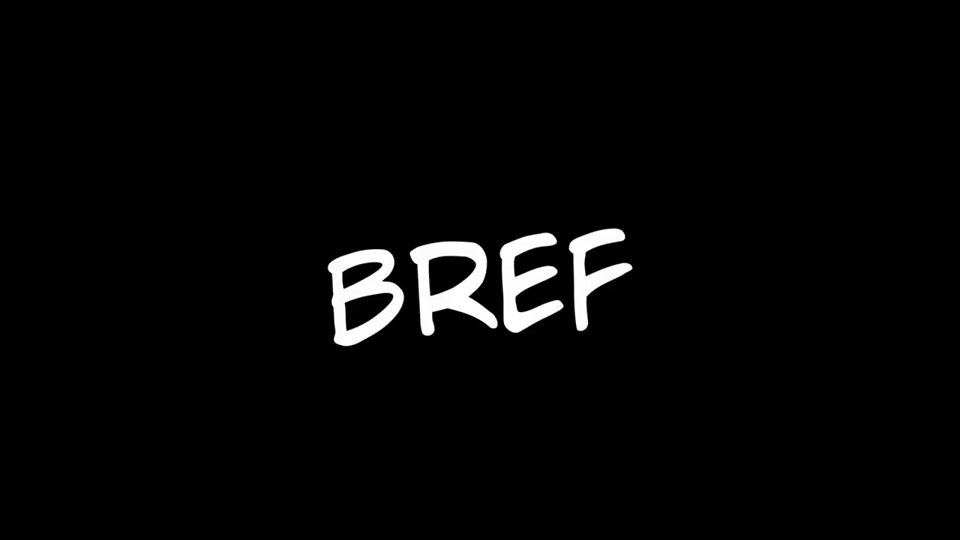